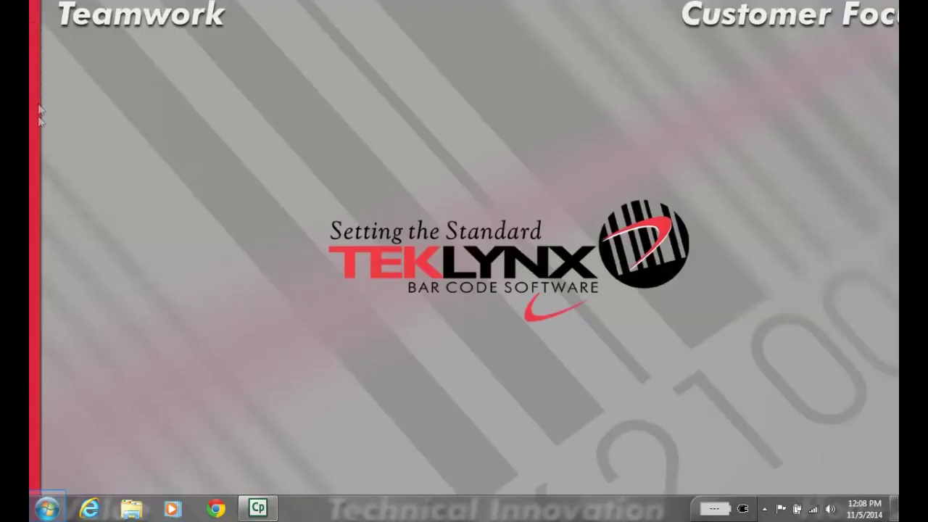
Launch the Network Toolbar from TEKLYNX Network Utilities and open its License Service Controller
{"action": "left_click", "coordinate": [45, 509]}
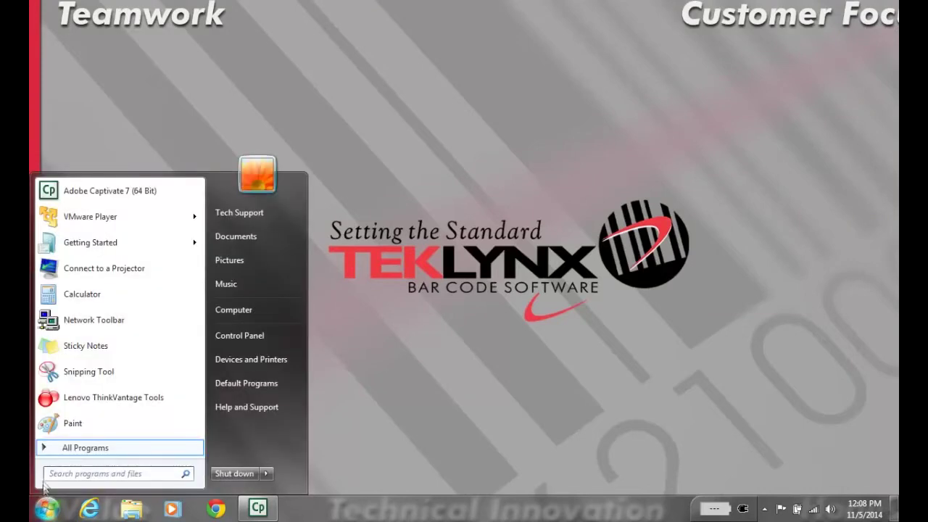
{"action": "left_click", "coordinate": [44, 453]}
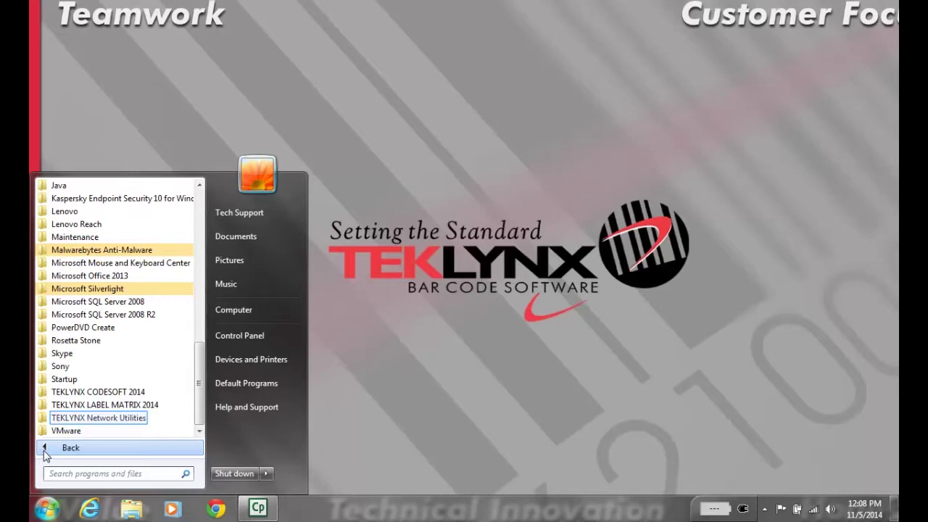
{"action": "left_click", "coordinate": [55, 419]}
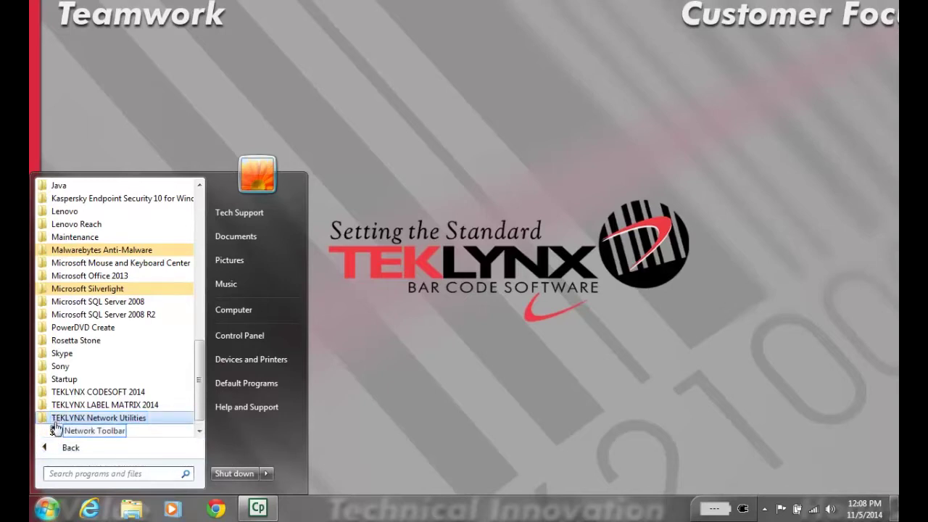
{"action": "left_click", "coordinate": [57, 432]}
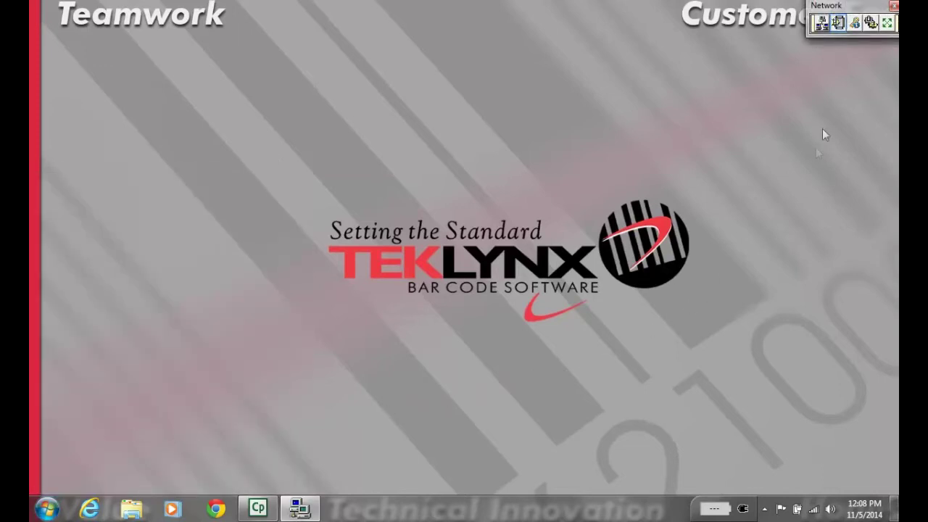
{"action": "left_click", "coordinate": [839, 23]}
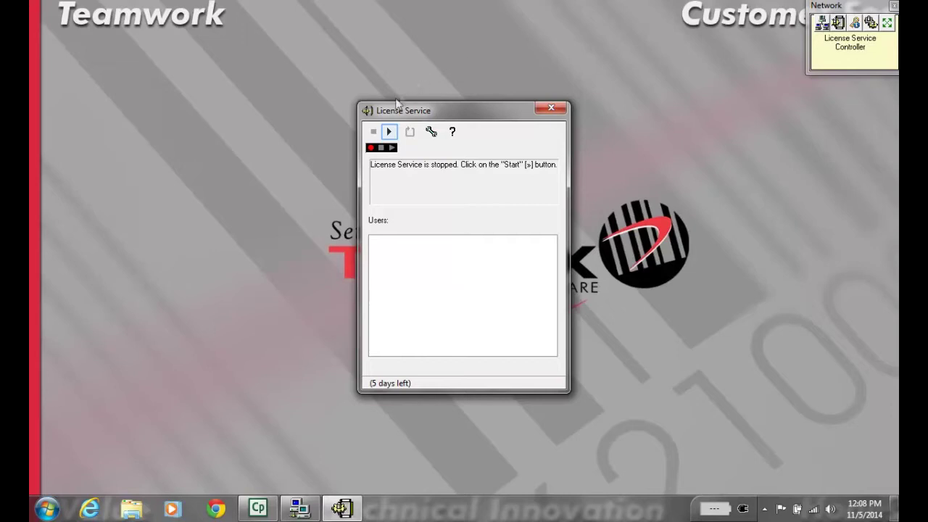
Start the TEKLYNX license service so it runs with 3 maximum users, then bring up the Start menu
{"action": "left_click", "coordinate": [389, 131]}
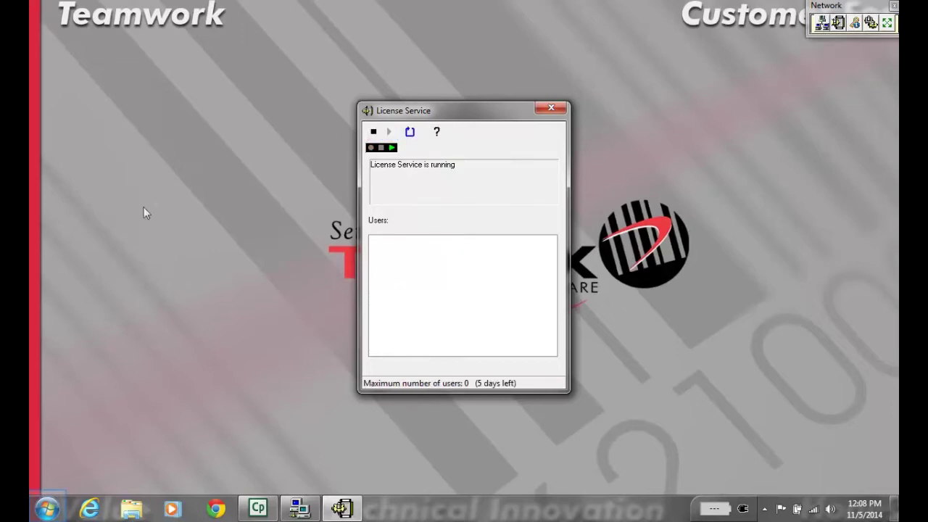
{"action": "left_click", "coordinate": [47, 509]}
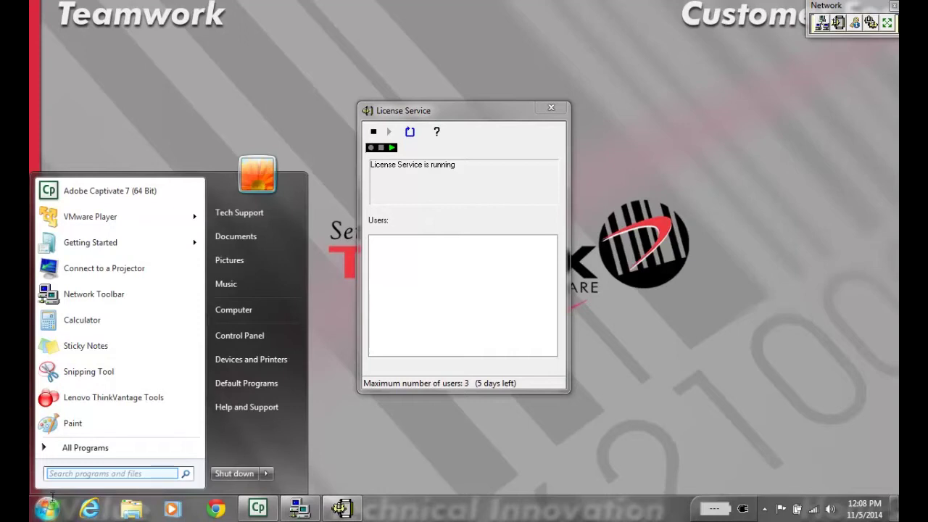
Open services.msc, sort by name, and right-click the Slicense TKI Network License Service
{"action": "type", "text": "services.msc"}
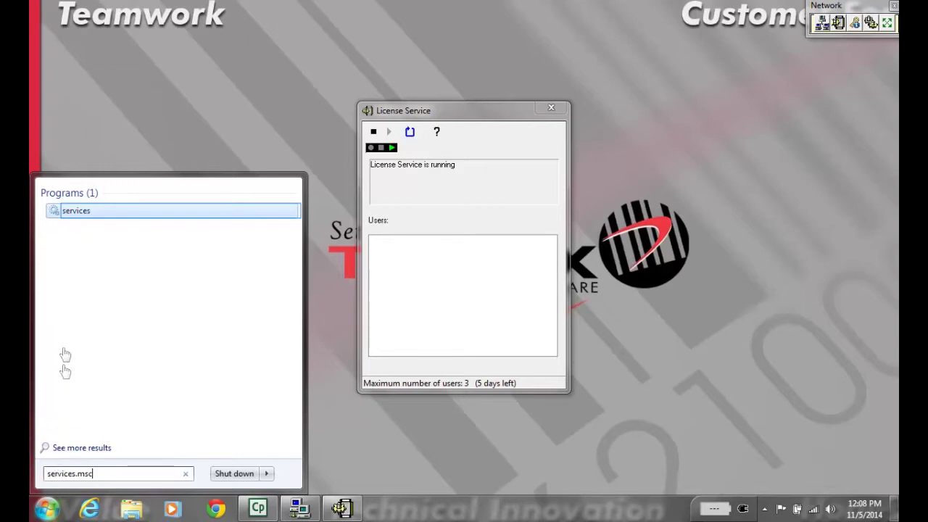
{"action": "left_click", "coordinate": [64, 212]}
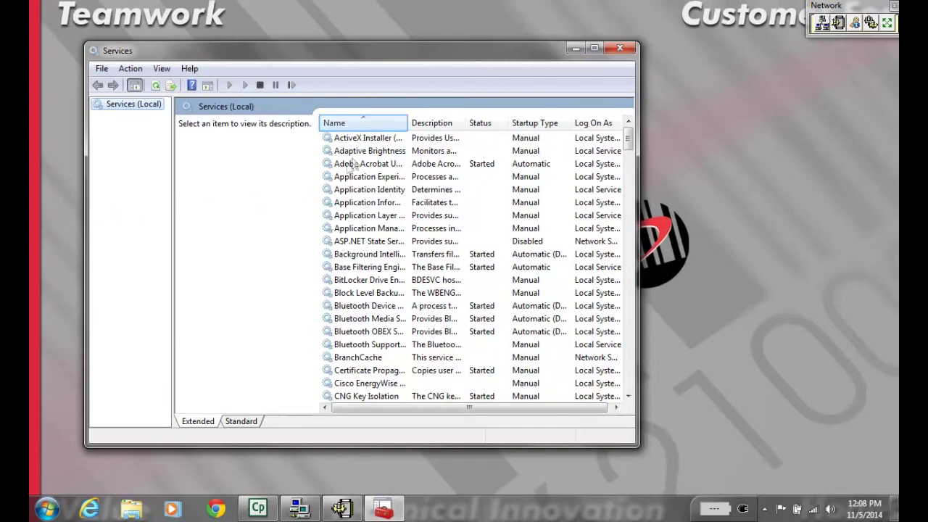
{"action": "left_click", "coordinate": [368, 123]}
{"action": "scroll", "coordinate": [361, 156], "scroll_direction": "down", "scroll_amount": 6}
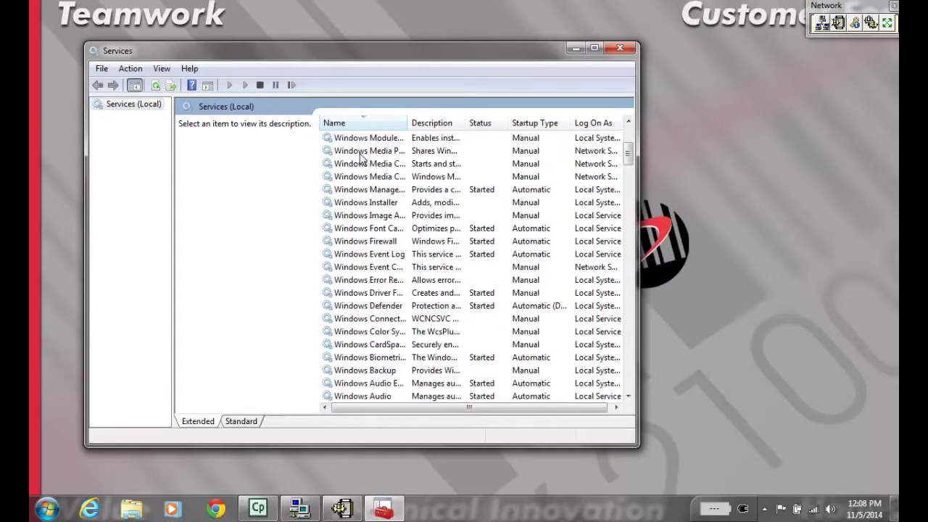
{"action": "scroll", "coordinate": [362, 156], "scroll_direction": "down", "scroll_amount": 6}
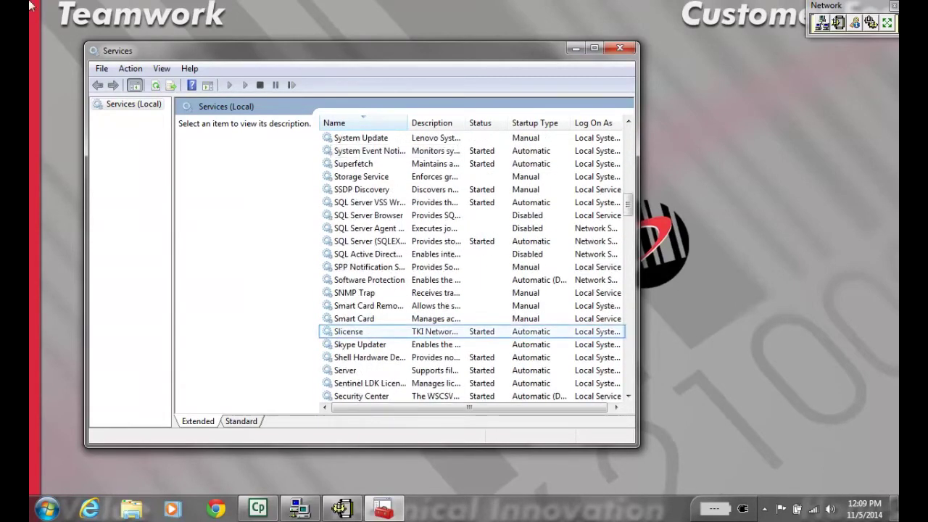
{"action": "left_click", "coordinate": [351, 335]}
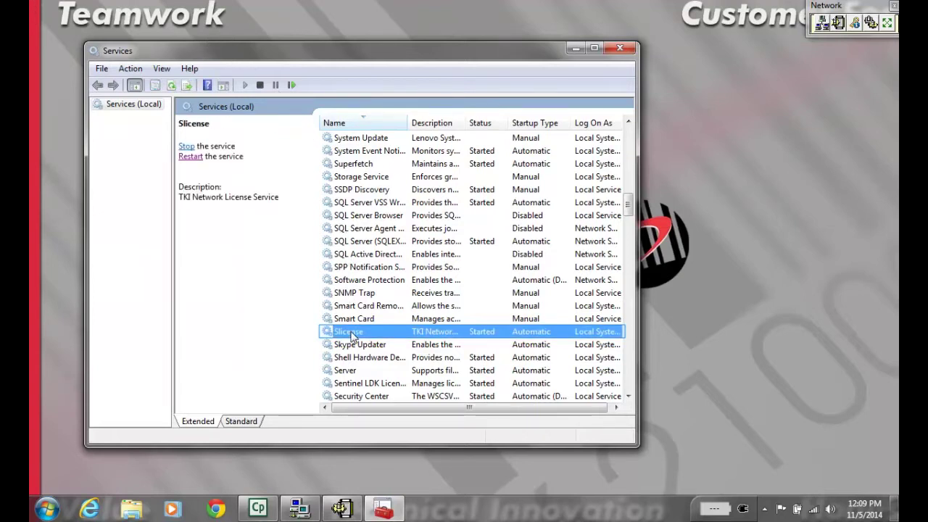
{"action": "right_click", "coordinate": [353, 336]}
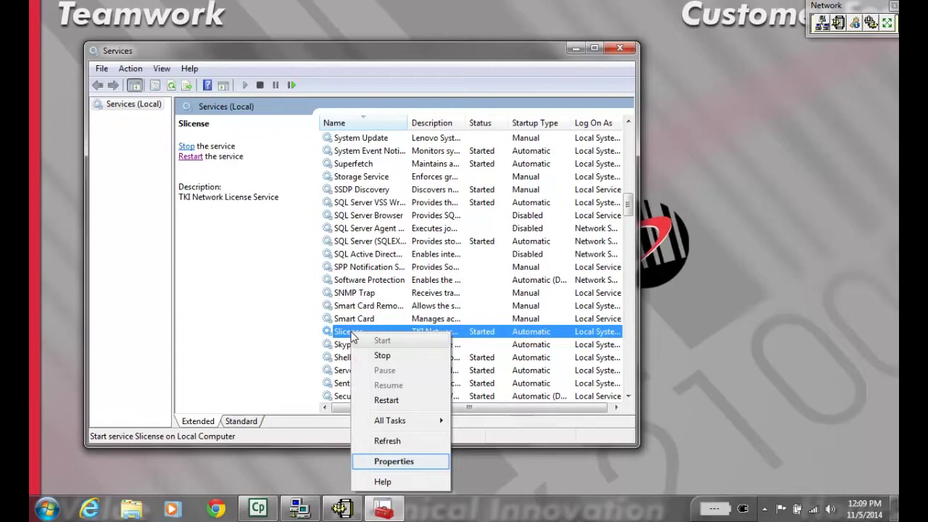
In Slicense Properties' Log On settings, choose This account and enter a local admin account and its password
{"action": "left_click", "coordinate": [396, 462]}
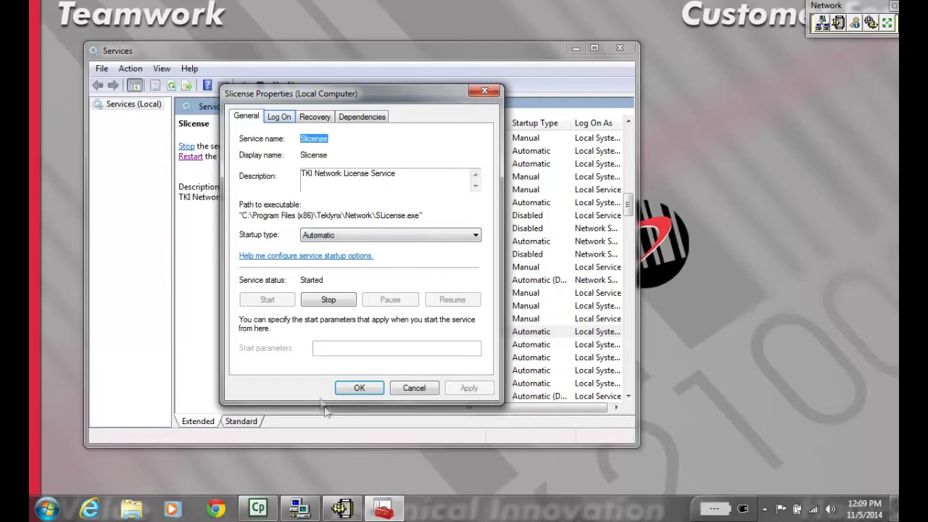
{"action": "left_click", "coordinate": [281, 118]}
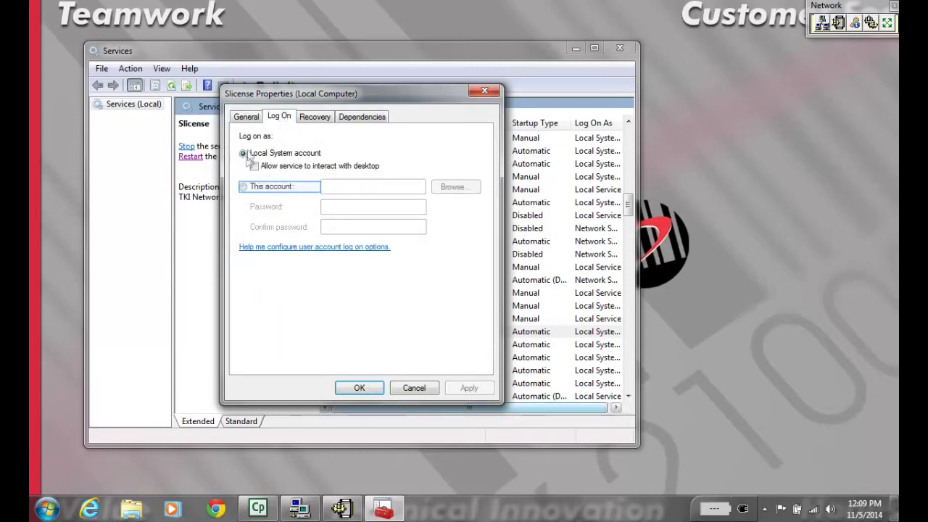
{"action": "left_click", "coordinate": [244, 187]}
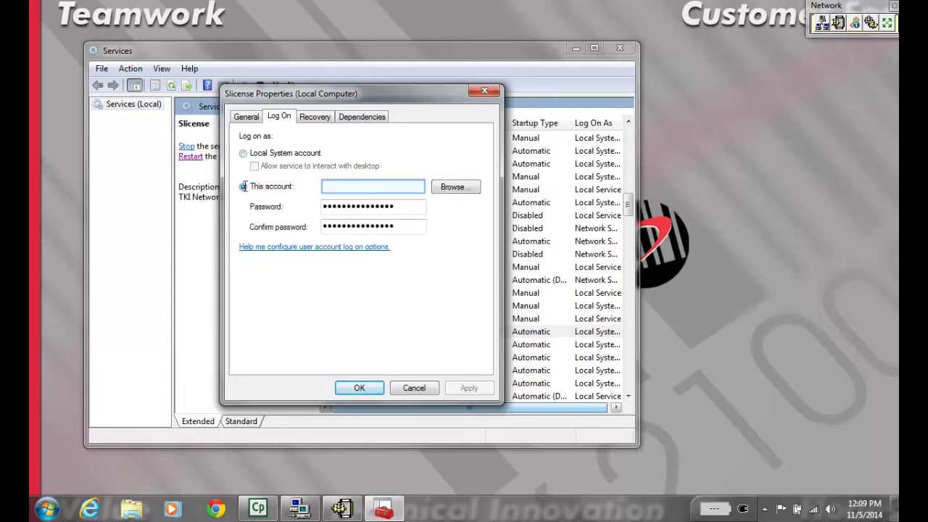
{"action": "type", "text": ".\\"}
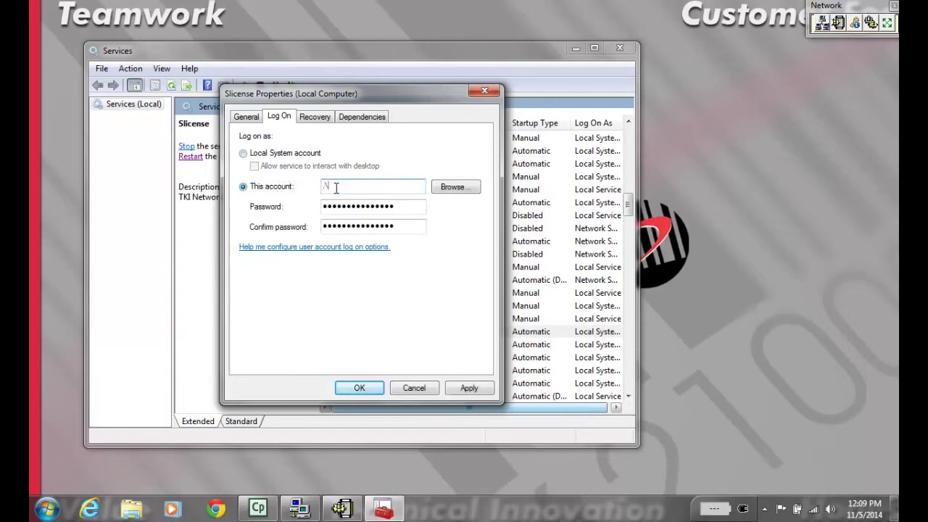
{"action": "type", "text": "TkiAdmin"}
{"action": "key", "text": "Tab"}
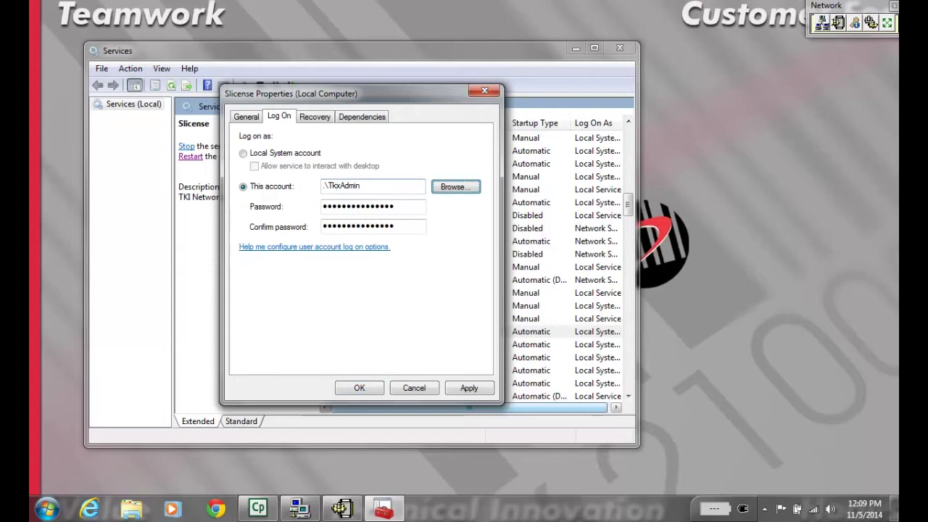
{"action": "key", "text": "Tab"}
{"action": "type", "text": "•••••••"}
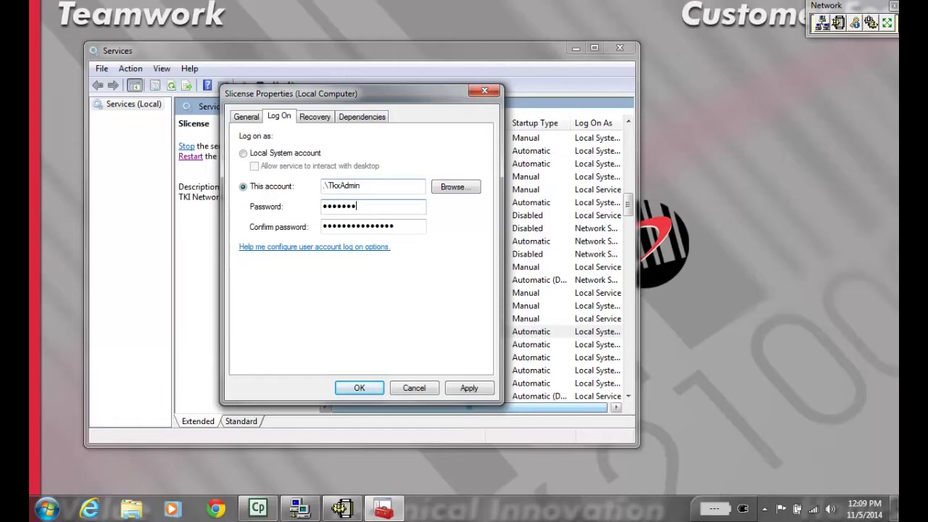
{"action": "key", "text": "Tab"}
{"action": "type", "text": "•••••••"}
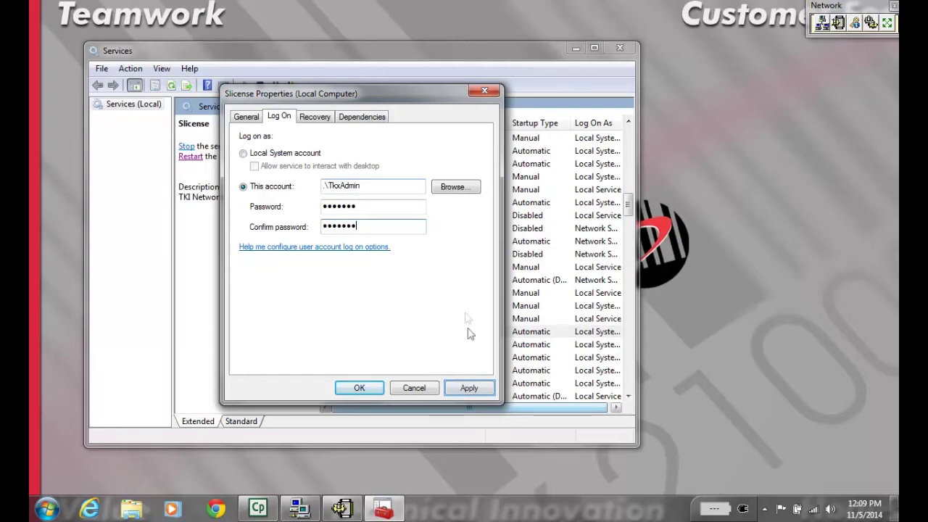
Apply the new log-on account, accept the warning, confirm, and close the Services console
{"action": "left_click", "coordinate": [472, 391]}
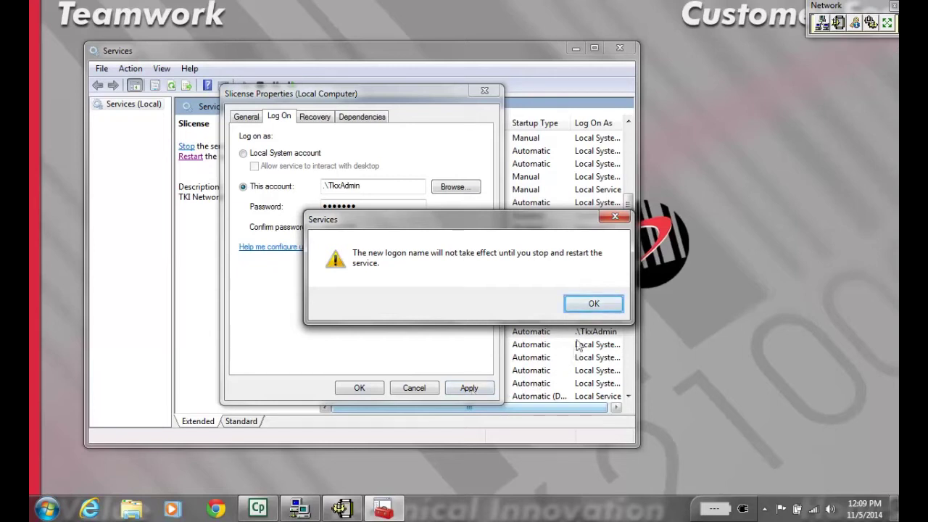
{"action": "left_click", "coordinate": [585, 307]}
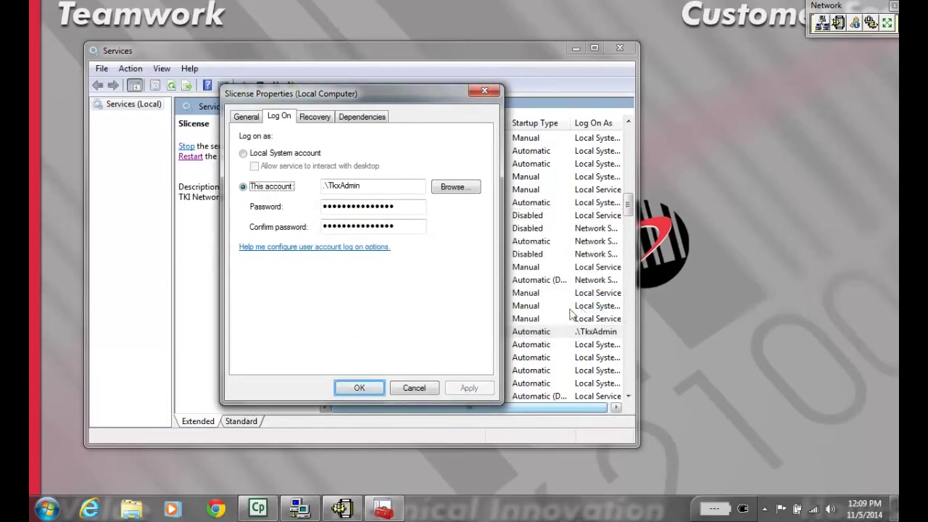
{"action": "left_click", "coordinate": [349, 386]}
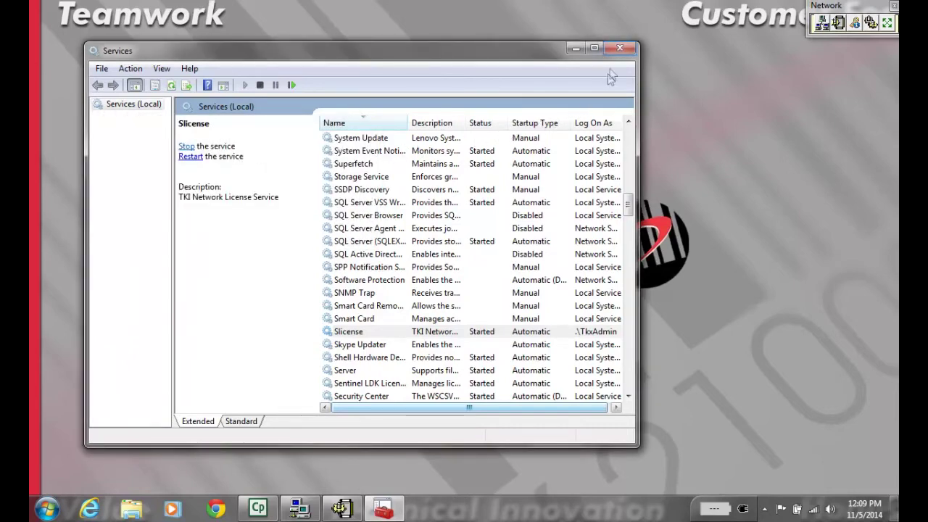
{"action": "left_click", "coordinate": [619, 49]}
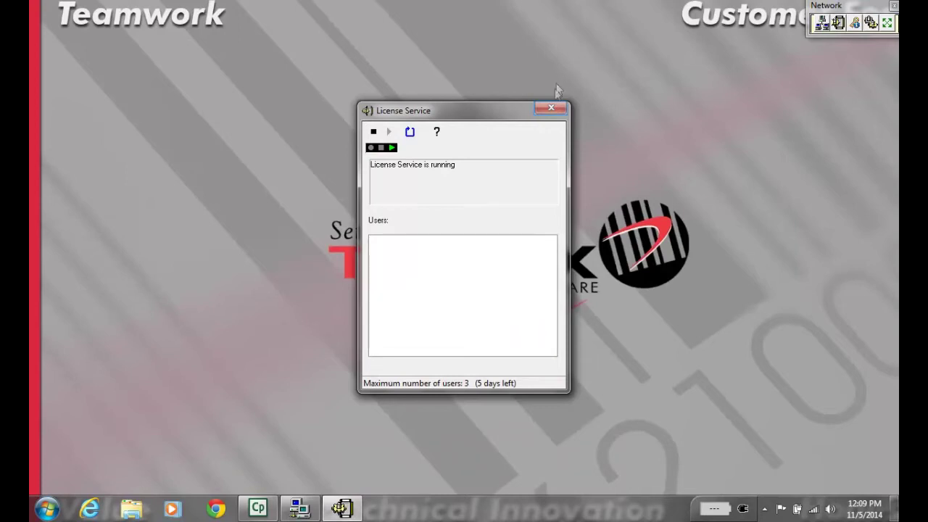
Close the License Service Controller window and the Network Toolbar
{"action": "left_click", "coordinate": [551, 110]}
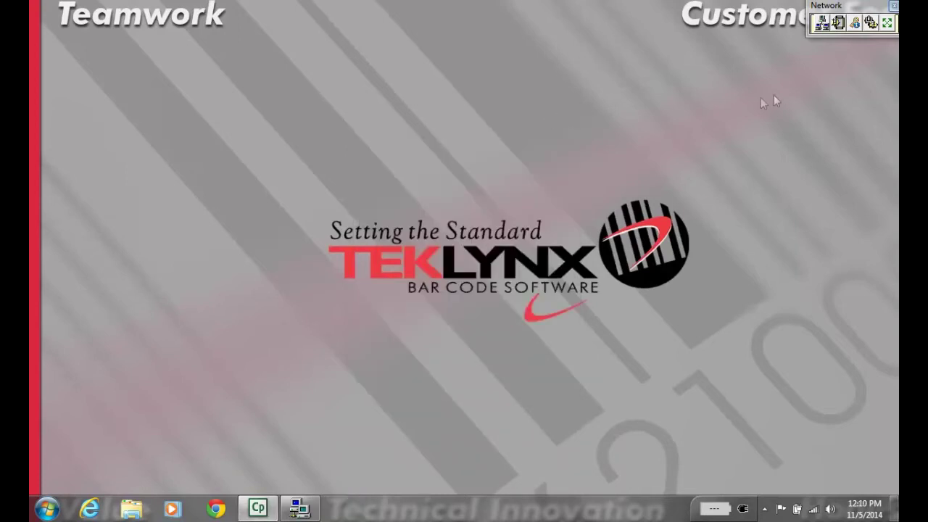
{"action": "left_click", "coordinate": [892, 6]}
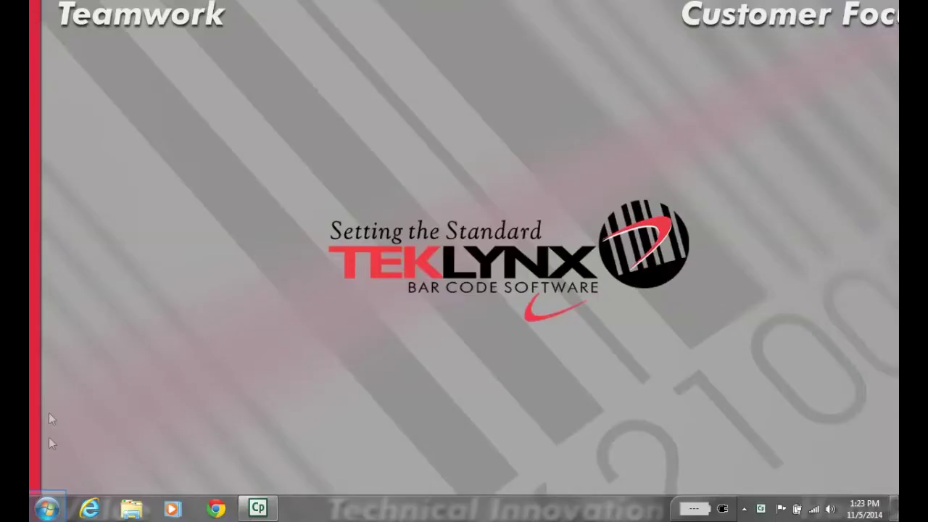
Launch Network Administration from the TEKLYNX CODESOFT 2014 program group
{"action": "left_click", "coordinate": [47, 509]}
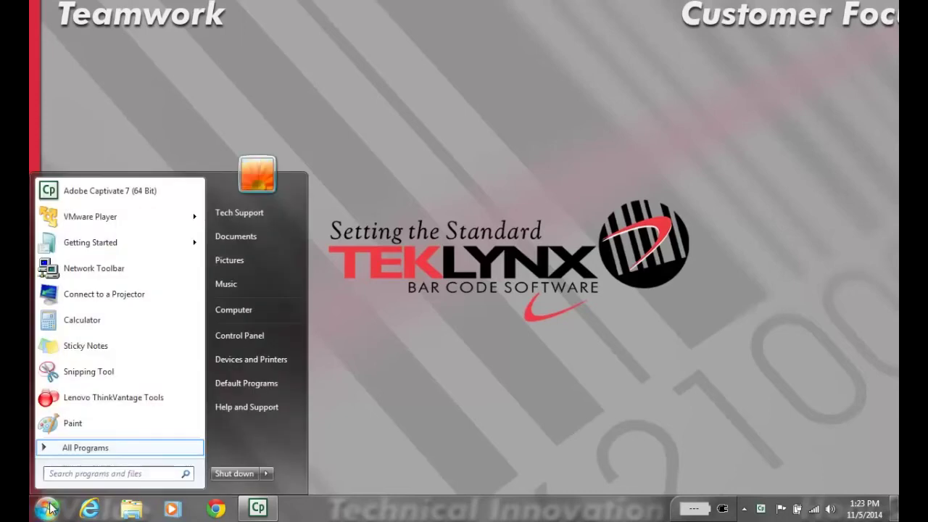
{"action": "left_click", "coordinate": [64, 447]}
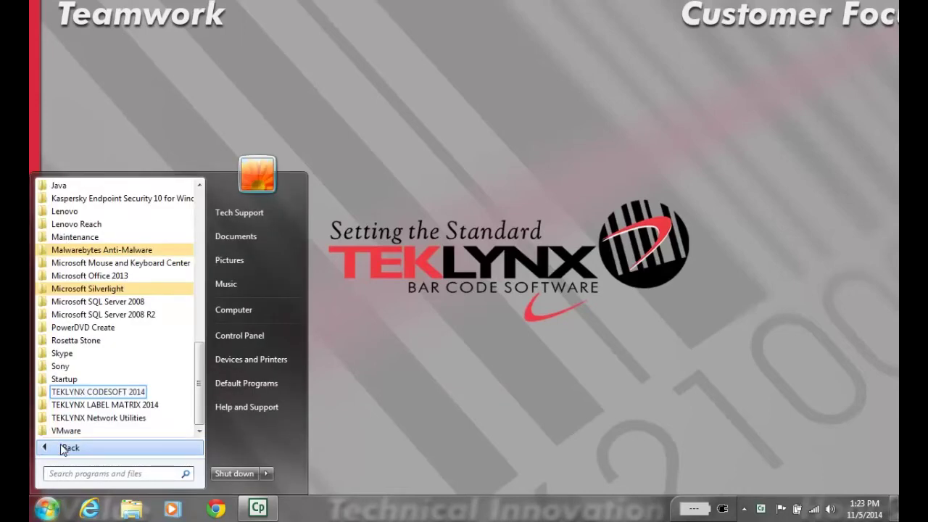
{"action": "left_click", "coordinate": [67, 394]}
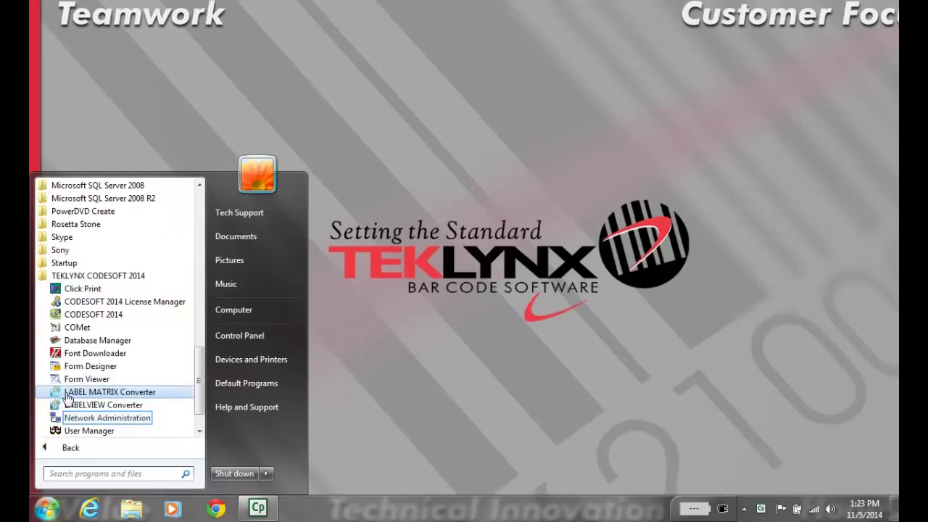
{"action": "left_click", "coordinate": [65, 418]}
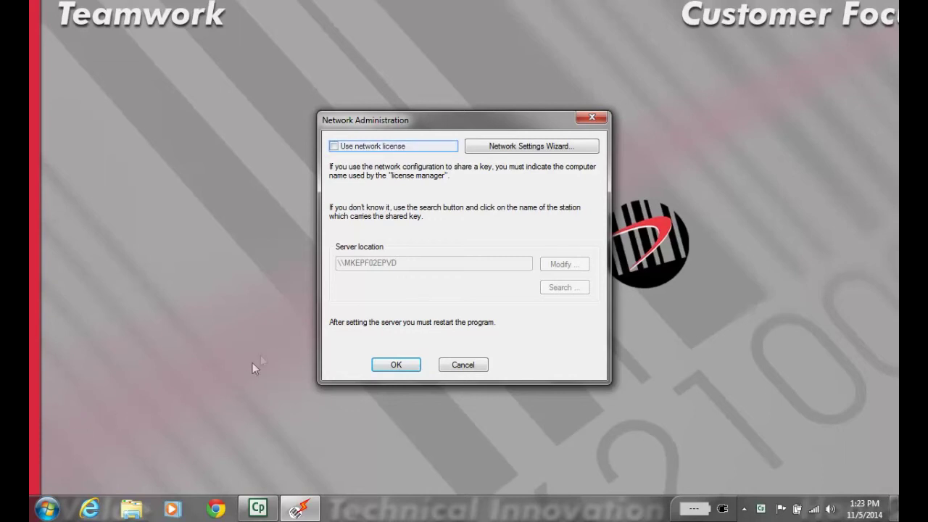
Enable Use network license with server location \\MKEPF02EPVD and save with OK
{"action": "left_click", "coordinate": [333, 146]}
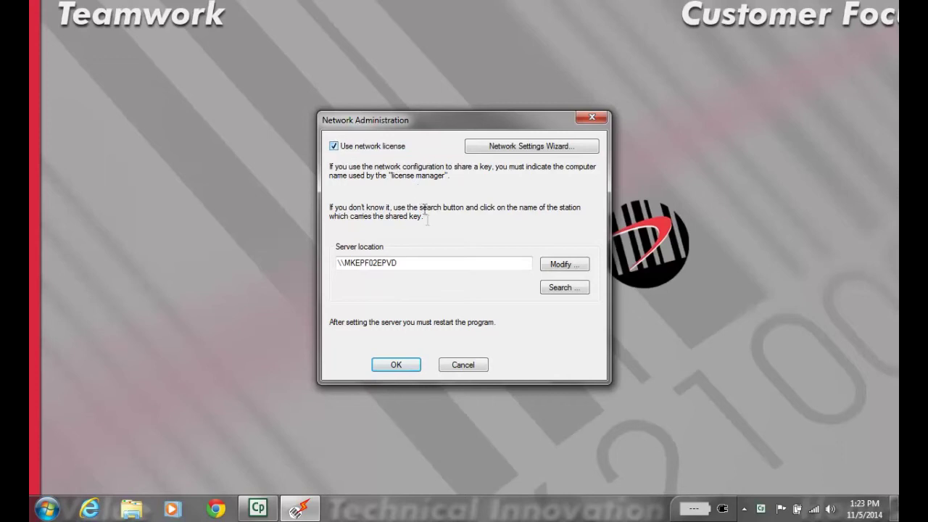
{"action": "left_click_drag", "start_coordinate": [432, 263], "coordinate": [298, 261]}
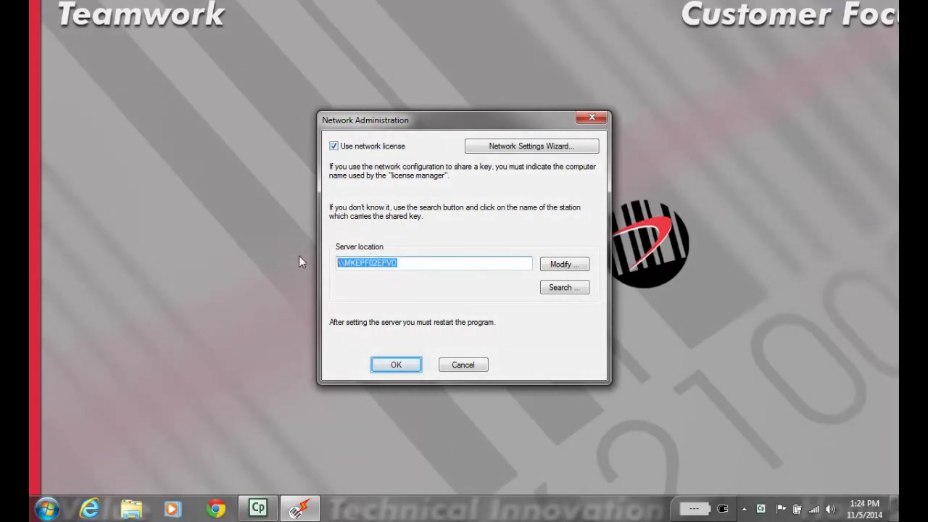
{"action": "left_click", "coordinate": [401, 363]}
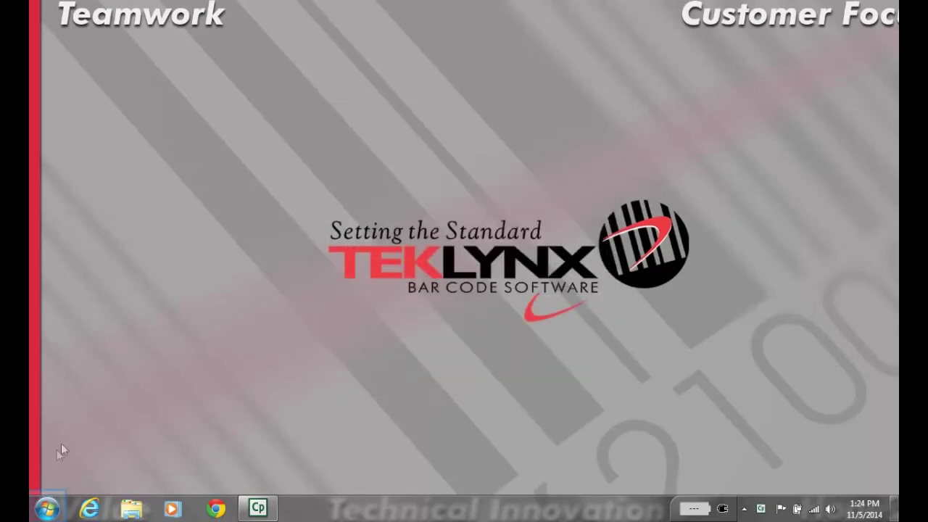
{"action": "left_click", "coordinate": [45, 509]}
{"action": "type", "text": "\\\\MKEP"}
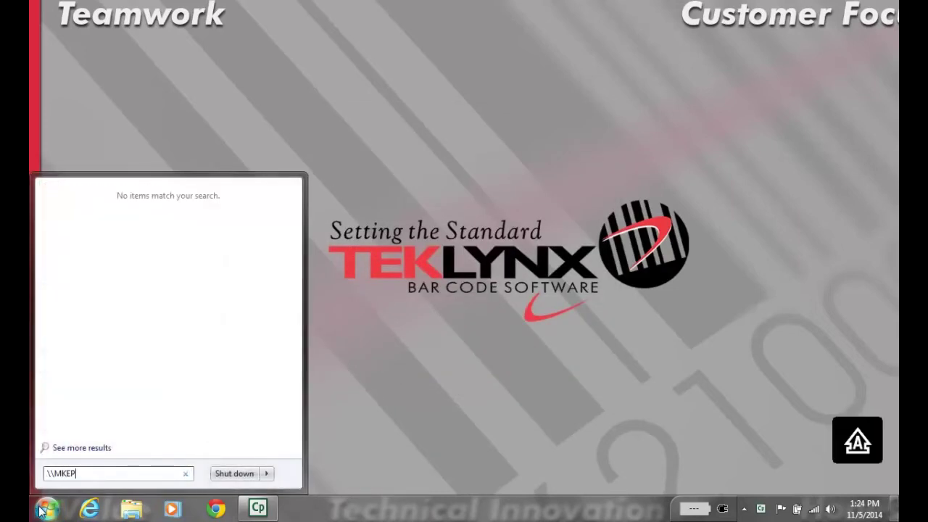
{"action": "type", "text": "F02EPVD\\TKDON"}
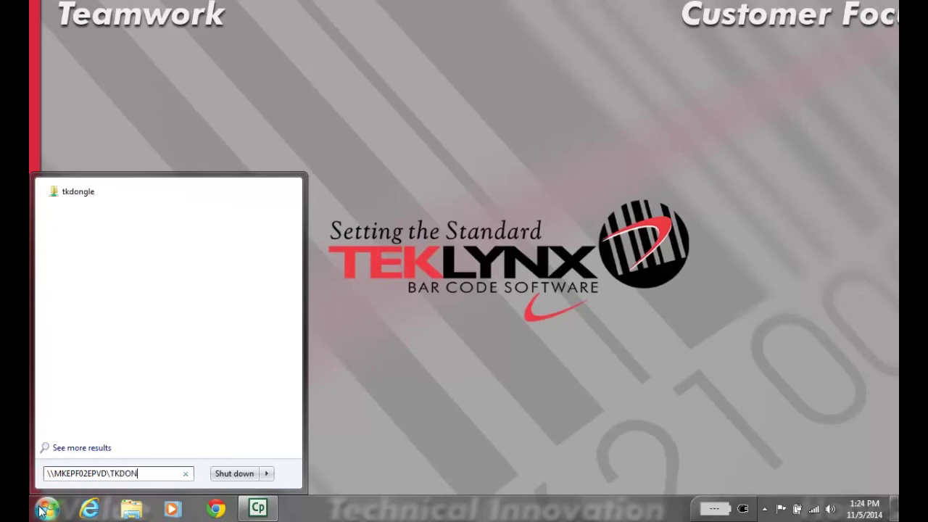
{"action": "type", "text": "GLE"}
{"action": "key", "text": "Return"}
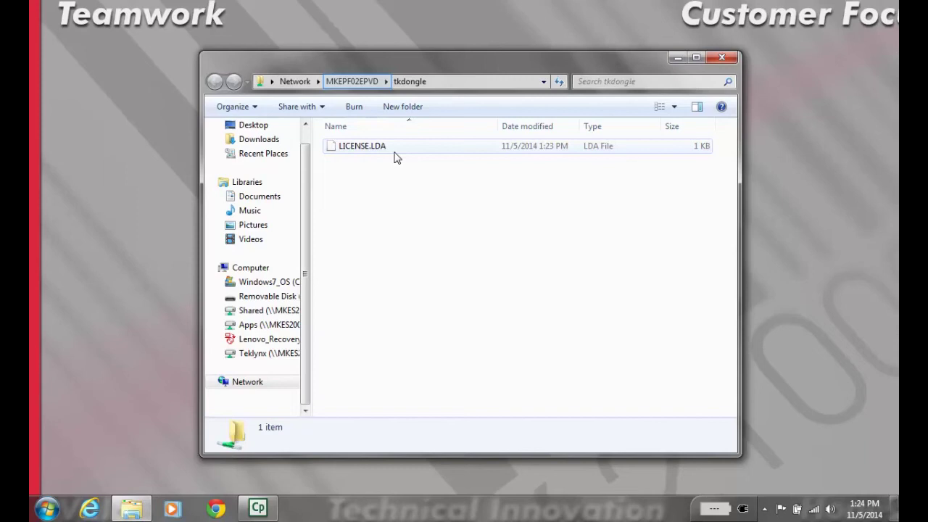
{"action": "left_click", "coordinate": [355, 82]}
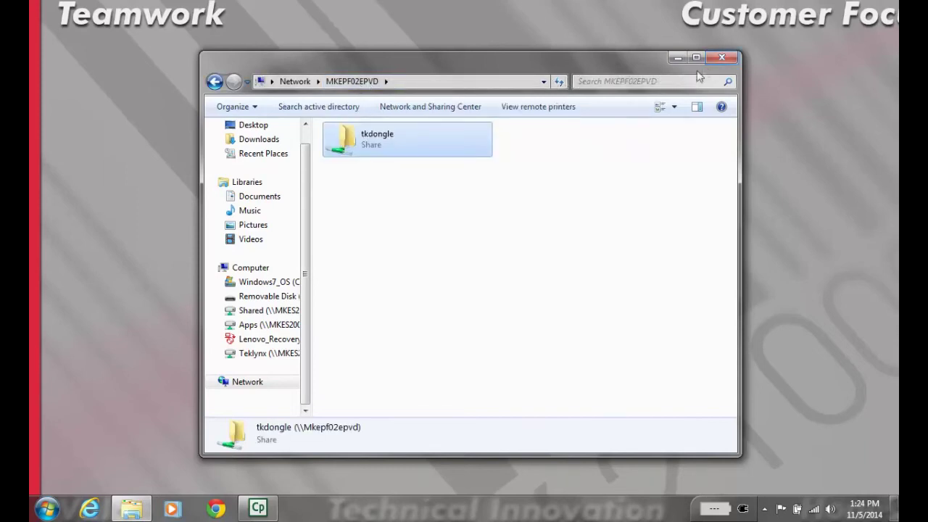
{"action": "left_click", "coordinate": [722, 63]}
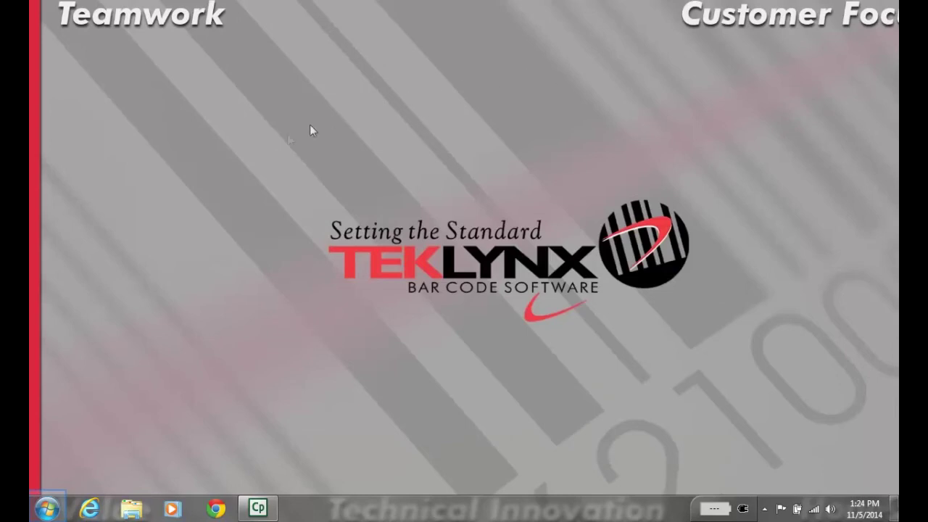
Launch CODESOFT 2014 from the TEKLYNX CODESOFT 2014 program group in All Programs
{"action": "left_click", "coordinate": [46, 509]}
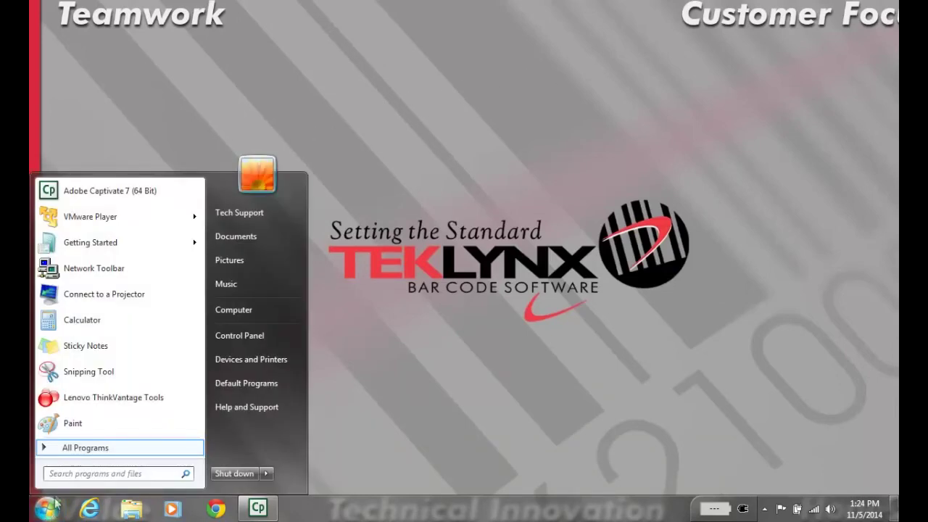
{"action": "left_click", "coordinate": [60, 449]}
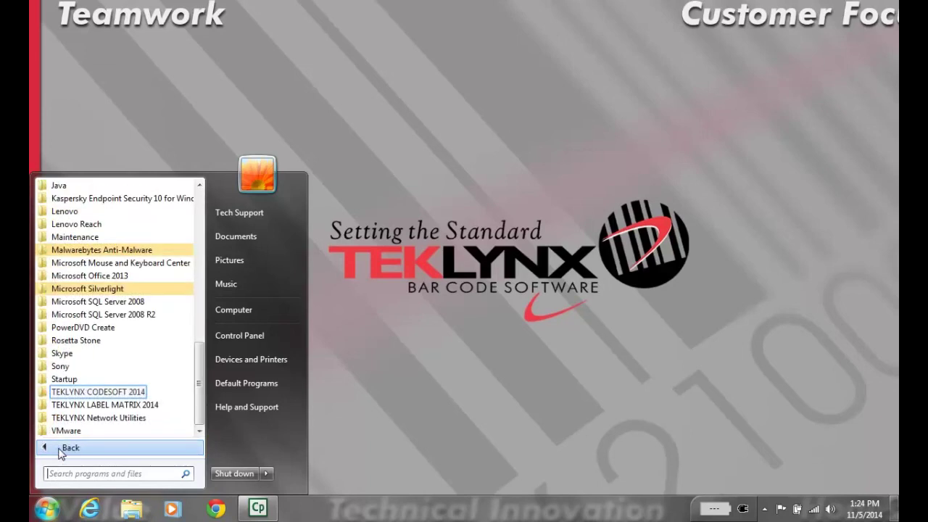
{"action": "left_click", "coordinate": [65, 392]}
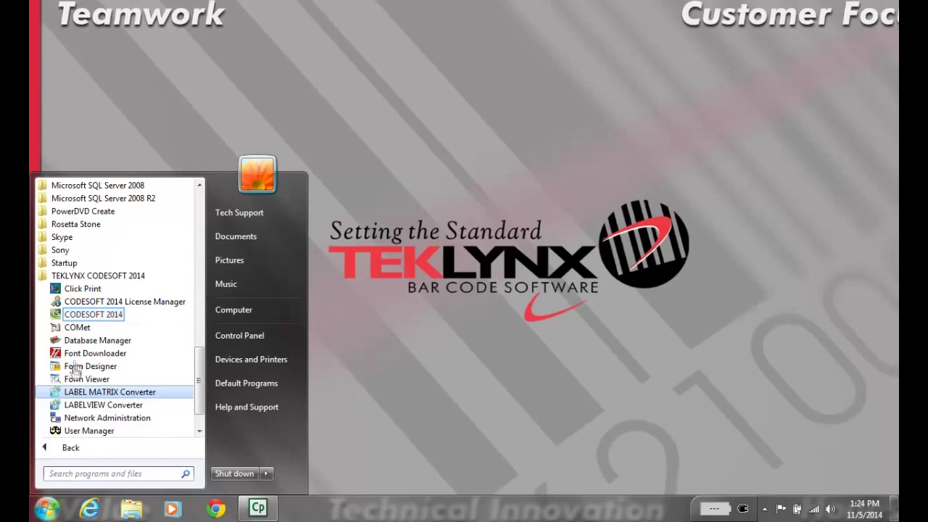
{"action": "left_click", "coordinate": [77, 315]}
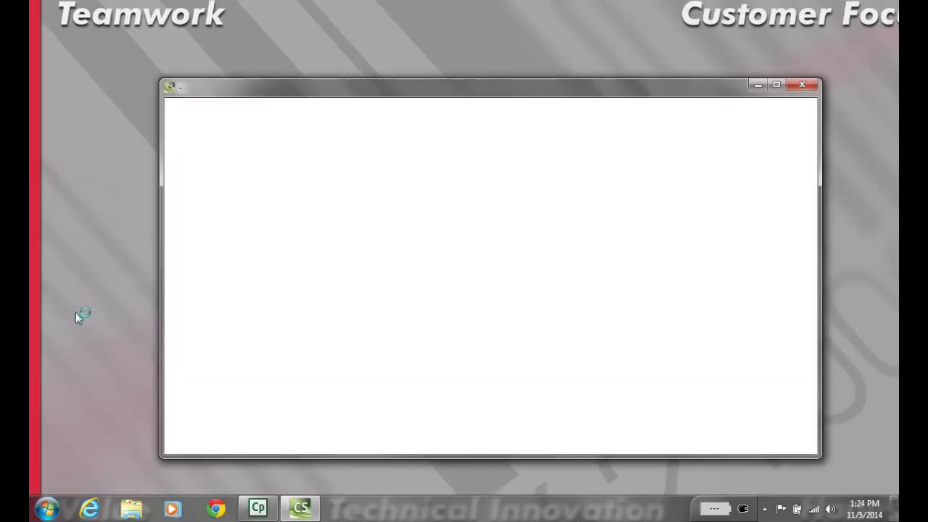